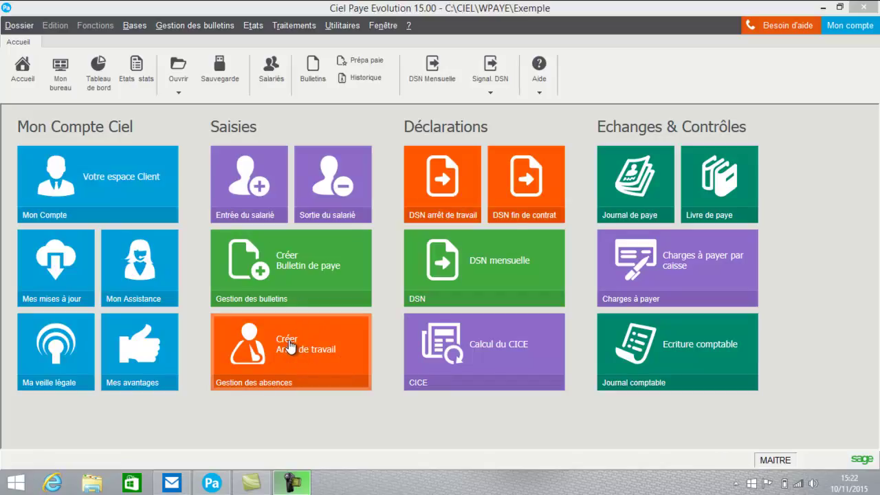
# - Create a new work stoppage record with the reason Maladie for the first listed employee
pyautogui.click(136, 26)
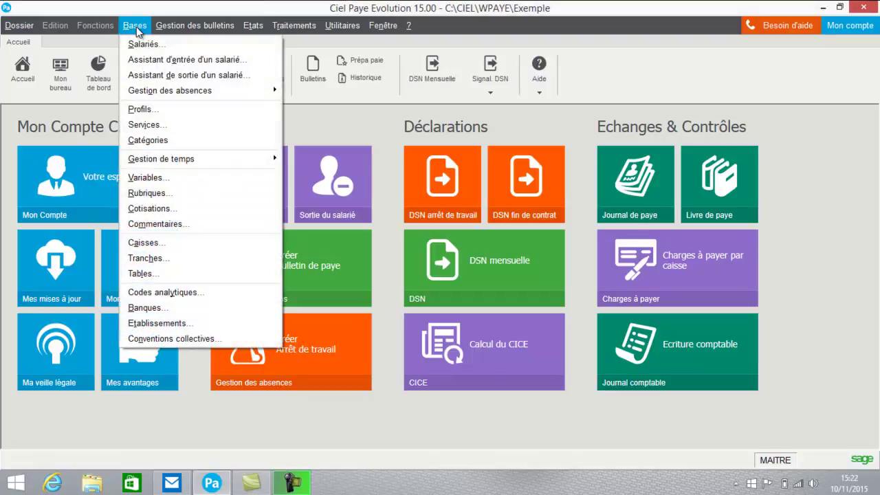
pyautogui.moveTo(152, 98)
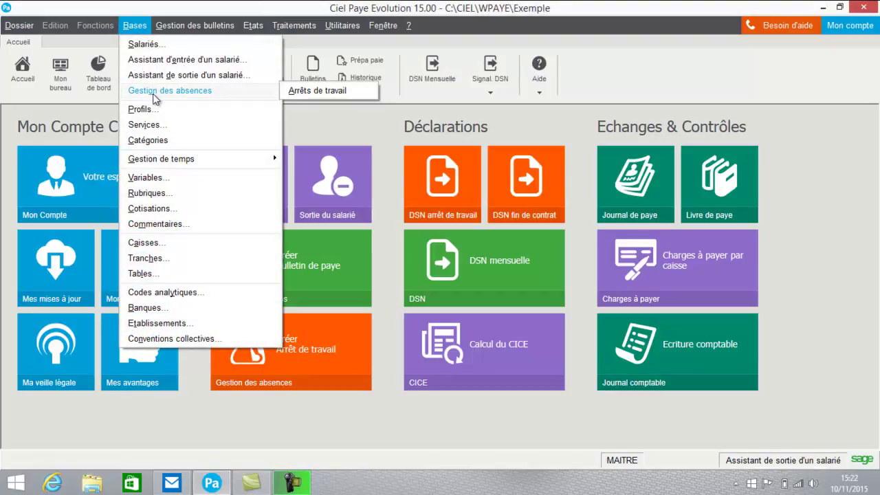
pyautogui.click(298, 92)
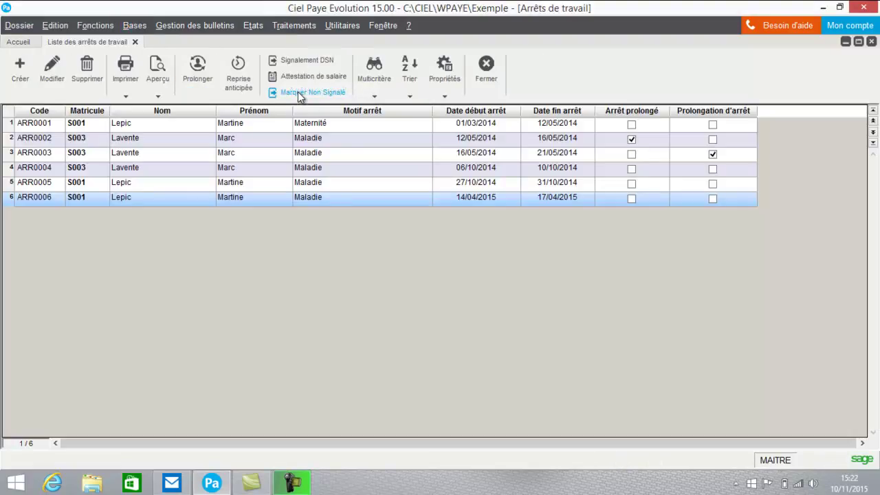
pyautogui.click(20, 69)
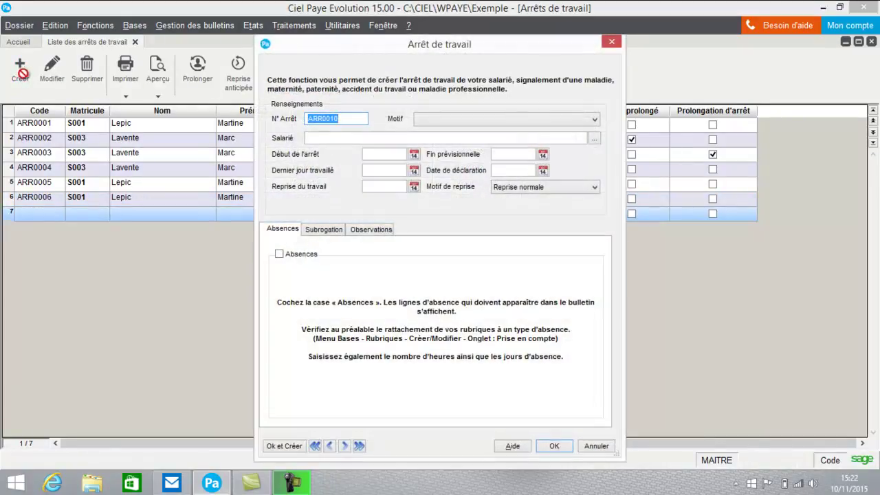
pyautogui.click(567, 120)
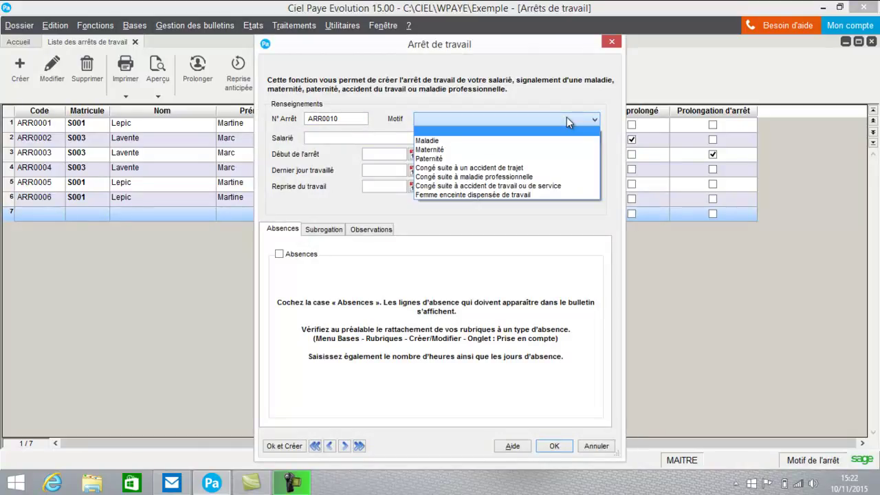
pyautogui.click(536, 141)
pyautogui.click(598, 140)
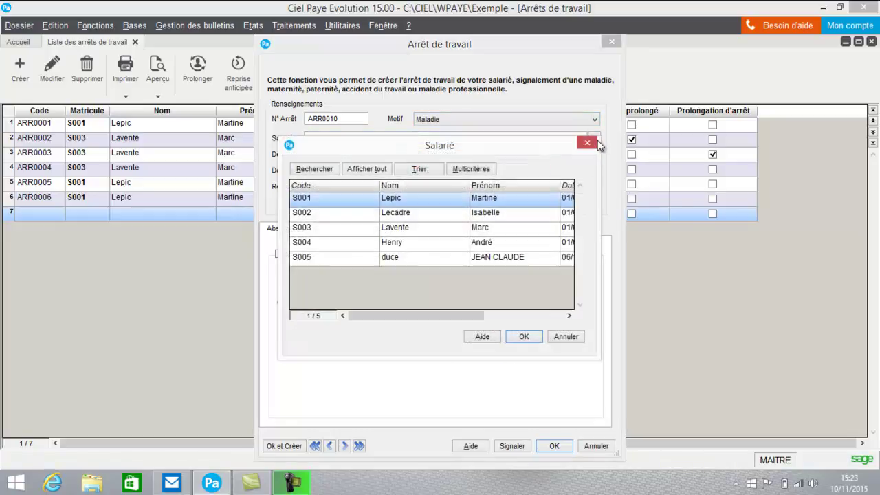
pyautogui.doubleClick(425, 198)
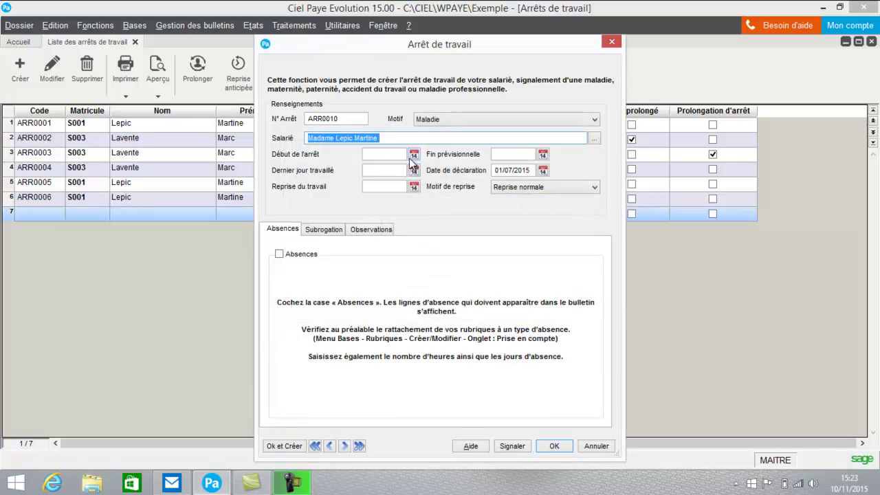
# - Set the stoppage's start date to 09/11/2015 and its expected end date to 13/11/2015
pyautogui.click(414, 155)
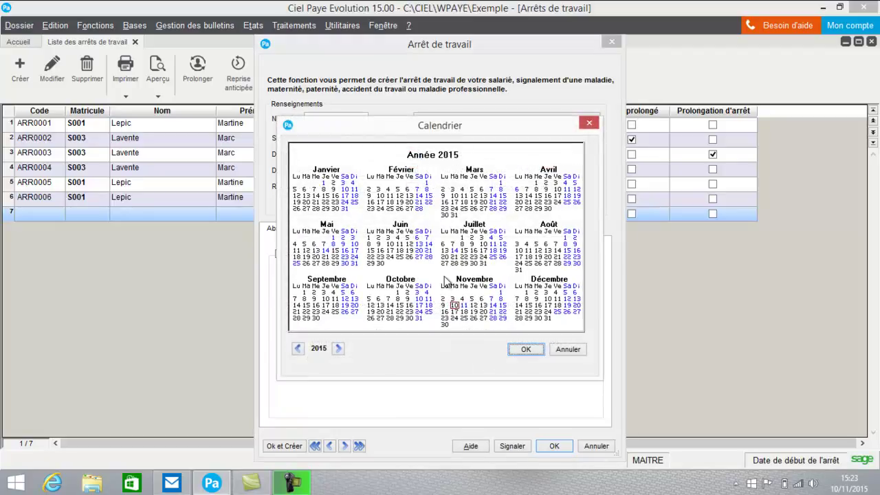
pyautogui.click(443, 305)
pyautogui.click(526, 349)
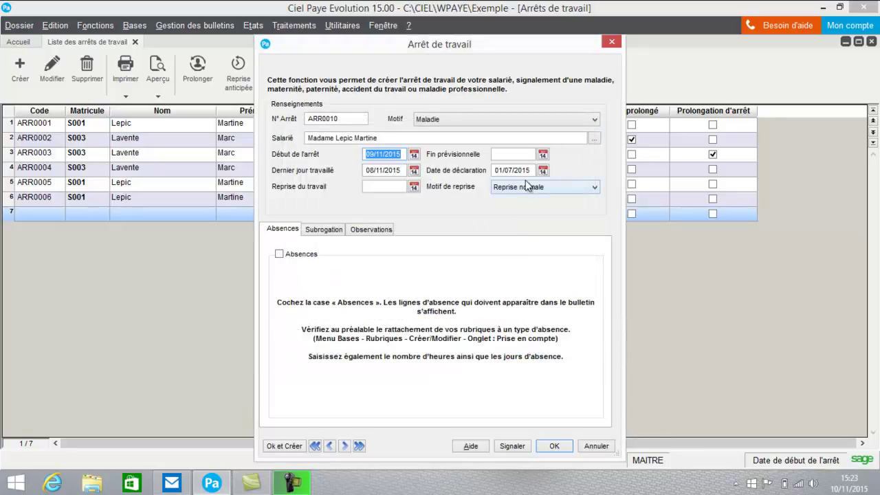
pyautogui.click(543, 155)
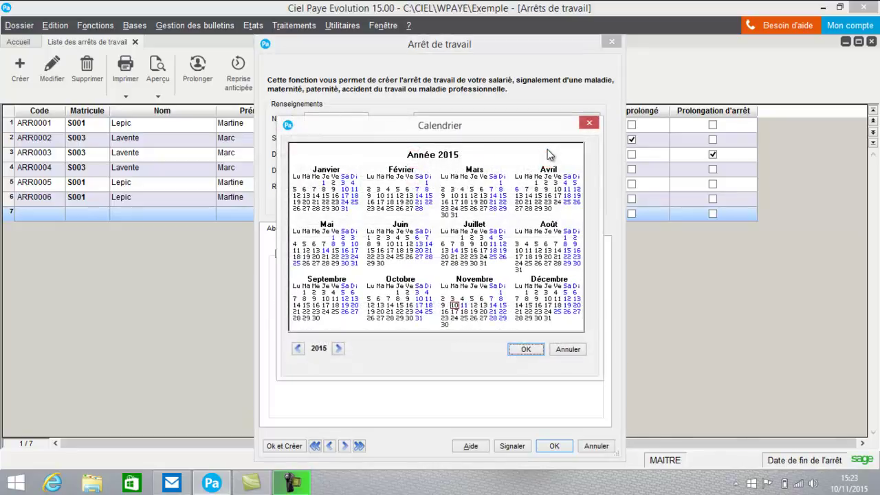
pyautogui.click(484, 306)
pyautogui.click(526, 350)
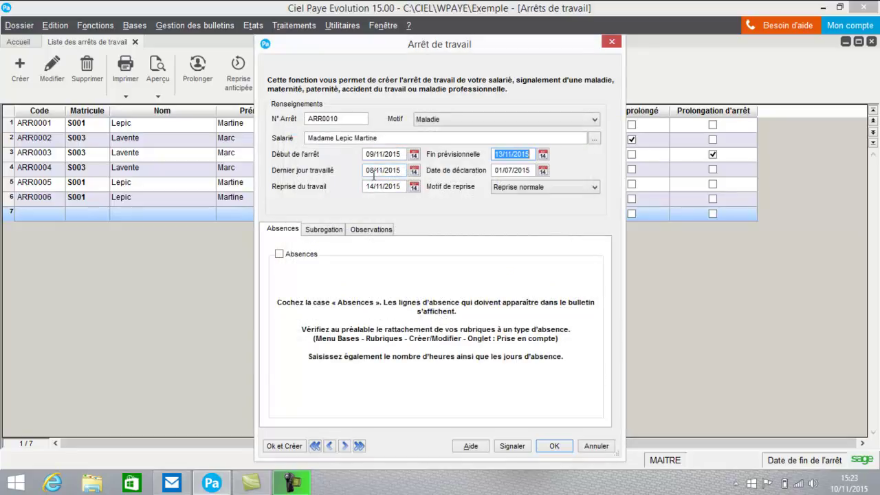
# - Set the stoppage's declaration date to 09/11/2015 and the return-to-work date to 16/11/2015
pyautogui.click(543, 171)
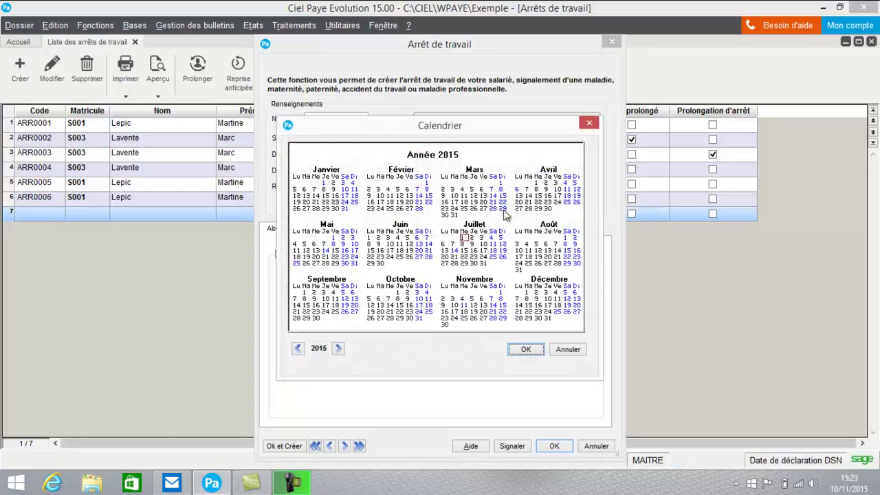
pyautogui.click(444, 305)
pyautogui.click(524, 350)
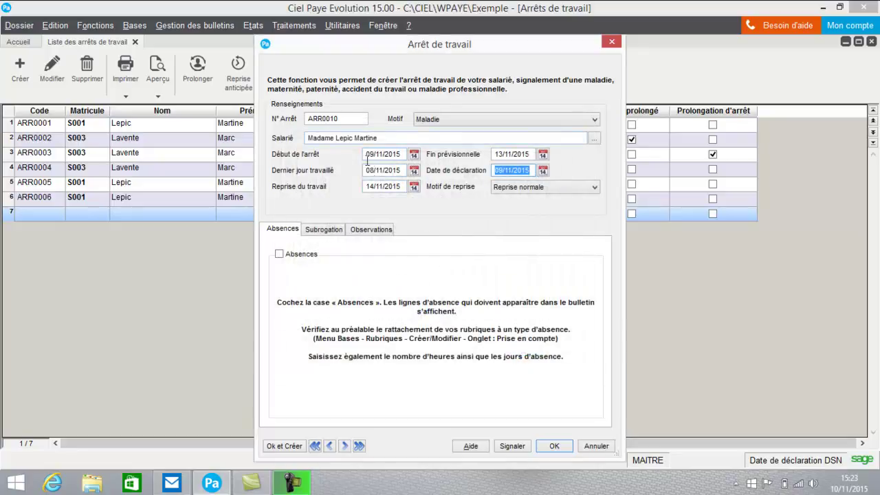
pyautogui.click(413, 187)
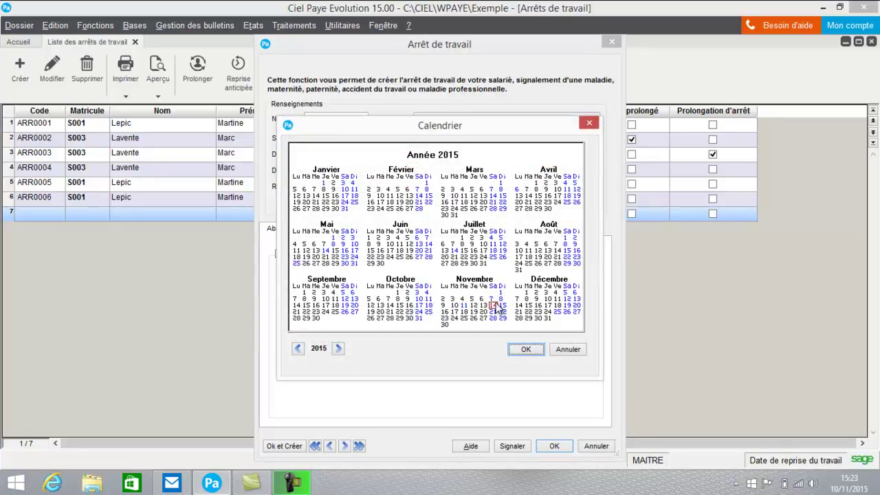
pyautogui.click(445, 311)
pyautogui.click(526, 350)
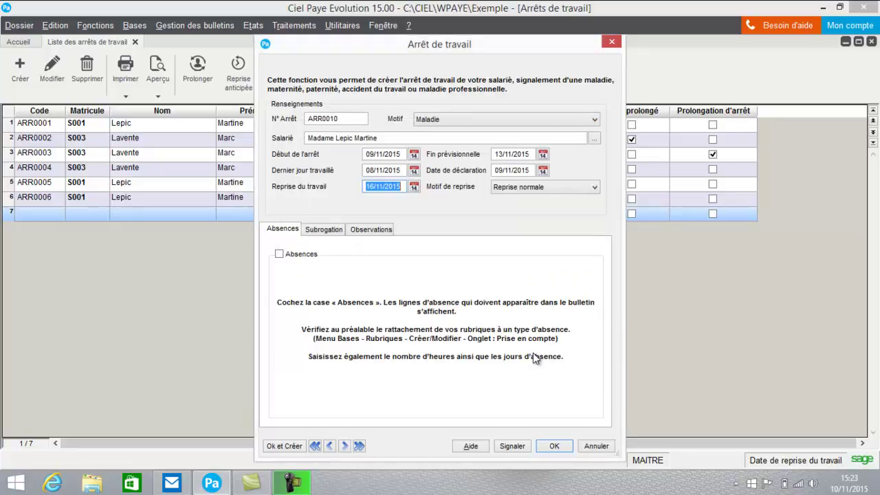
# - Enable absences for the work stoppage and set the sickness absence line to 35 hours
pyautogui.click(279, 254)
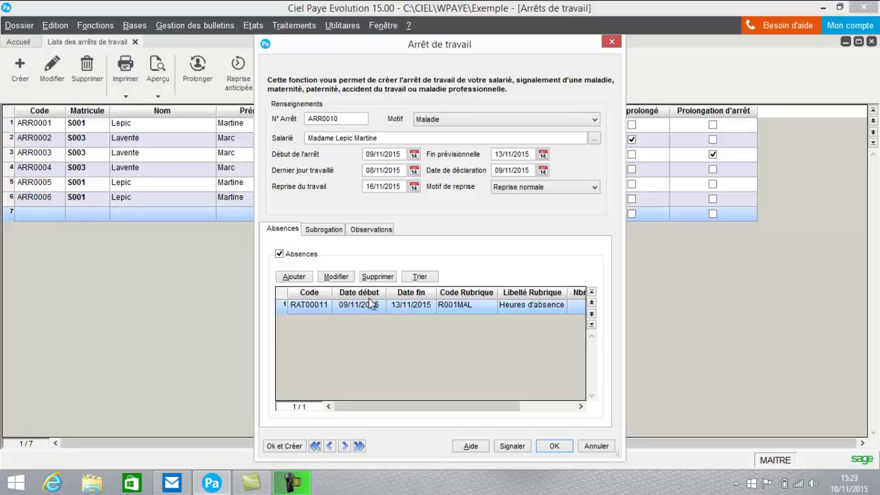
pyautogui.click(331, 280)
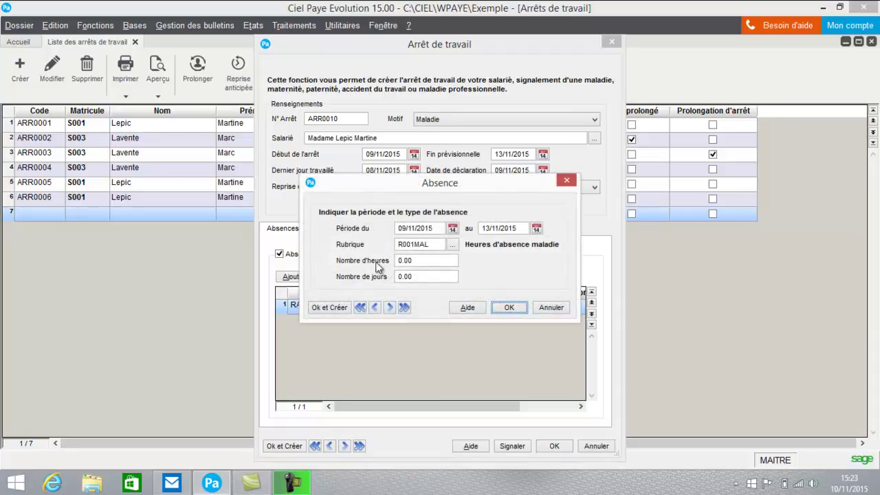
pyautogui.click(416, 260)
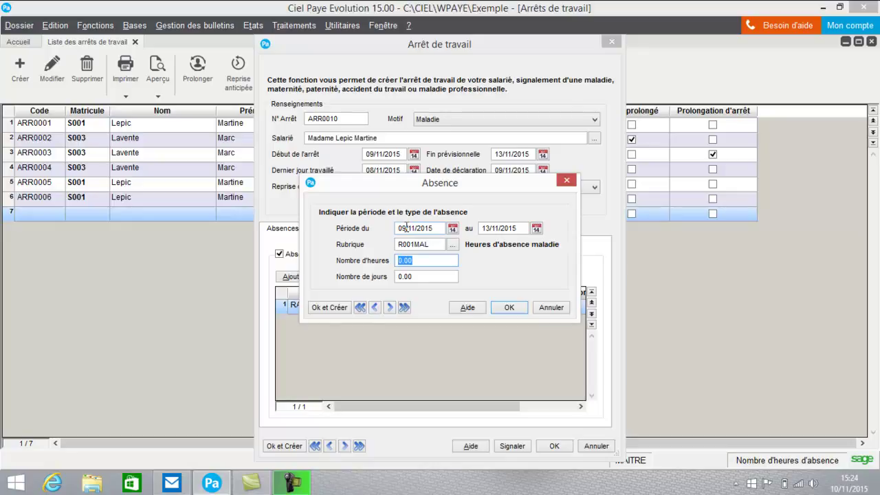
pyautogui.write('35')
pyautogui.press('Tab')
pyautogui.click(515, 313)
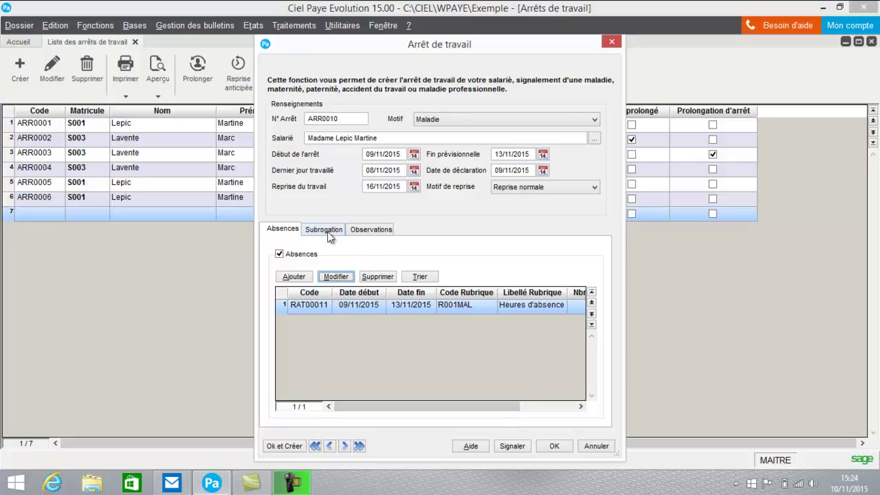
# - Enable subrogation for the work stoppage and save the record
pyautogui.click(319, 231)
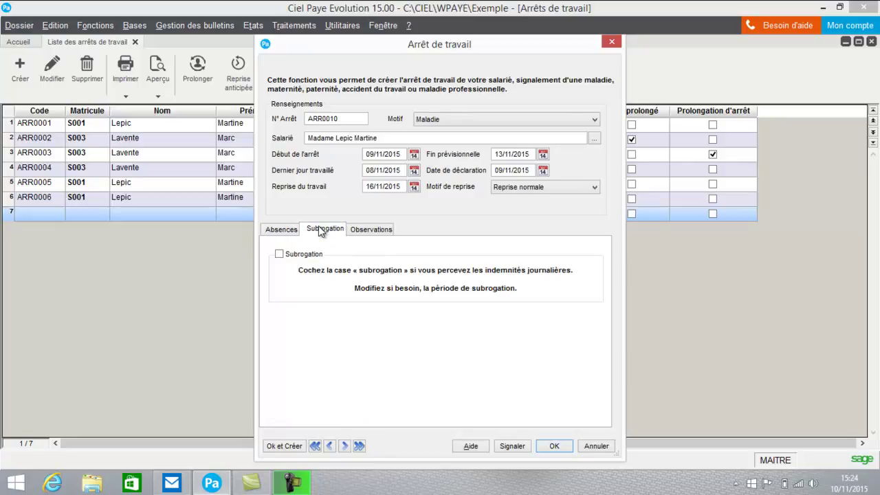
pyautogui.click(279, 254)
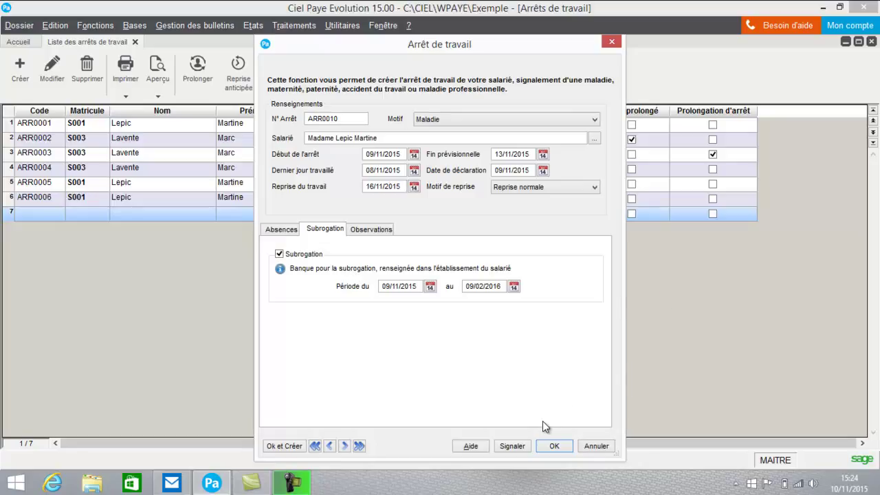
pyautogui.click(556, 445)
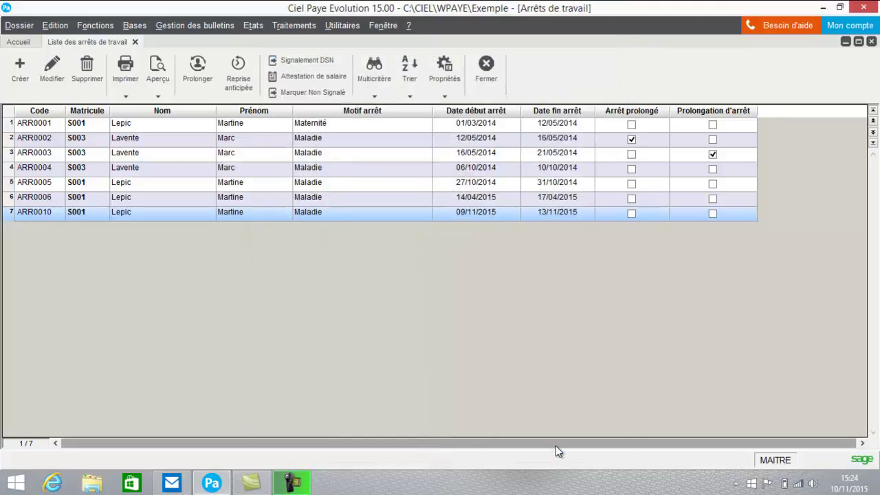
# - Create the November payslip from the employee profile (Profil salarié) for the employee on sick leave
pyautogui.click(214, 28)
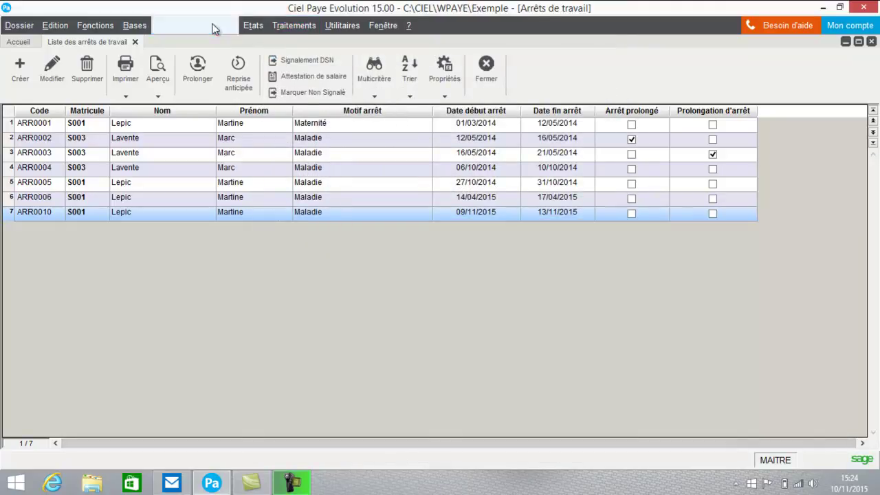
pyautogui.click(214, 43)
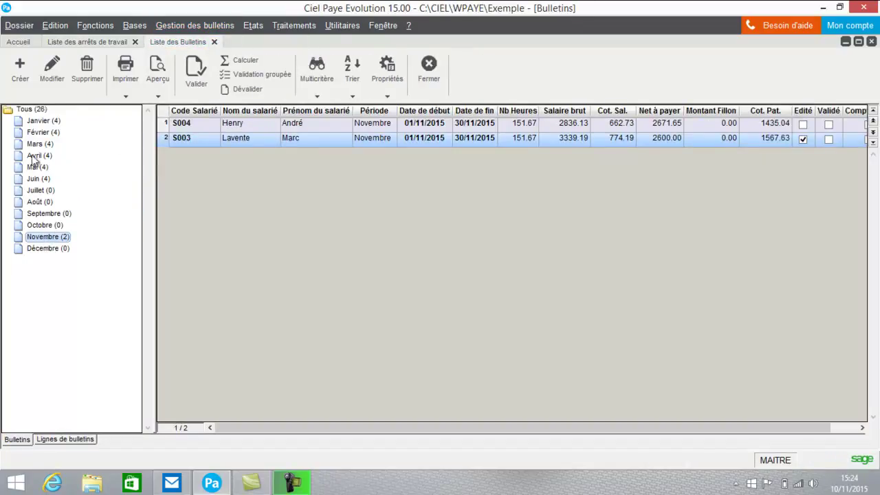
pyautogui.click(20, 69)
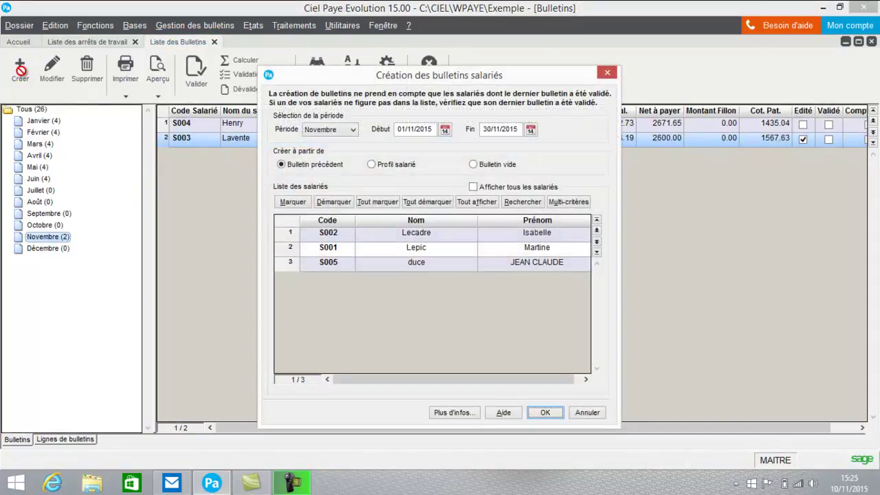
pyautogui.click(376, 165)
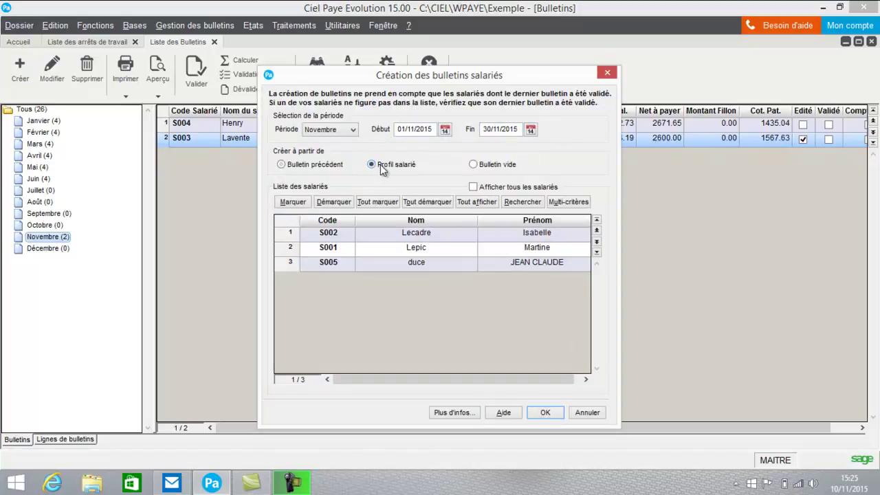
pyautogui.click(327, 248)
pyautogui.click(293, 202)
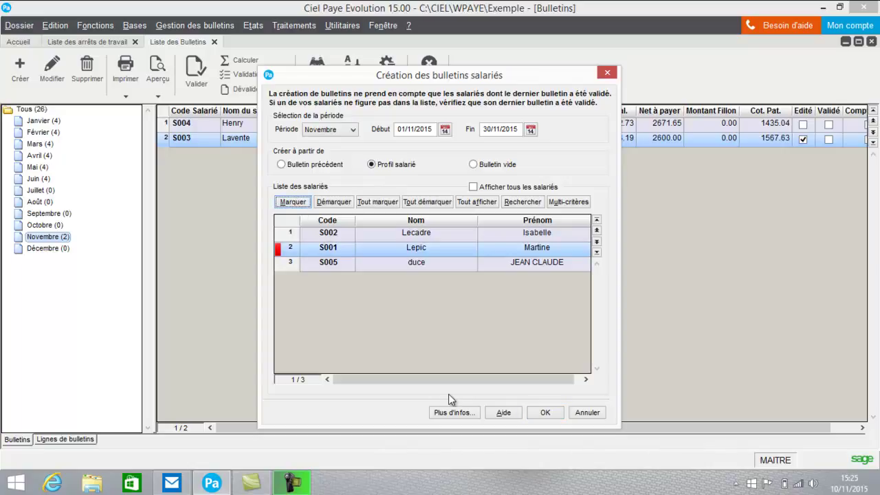
pyautogui.click(545, 412)
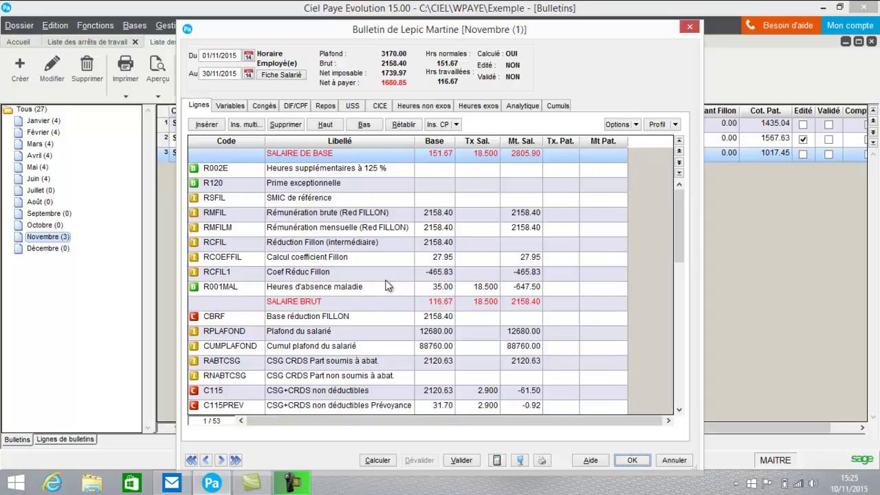
# - Start a new IJSS preparation entry on the November payslip with type Maintien at 100%
pyautogui.click(354, 108)
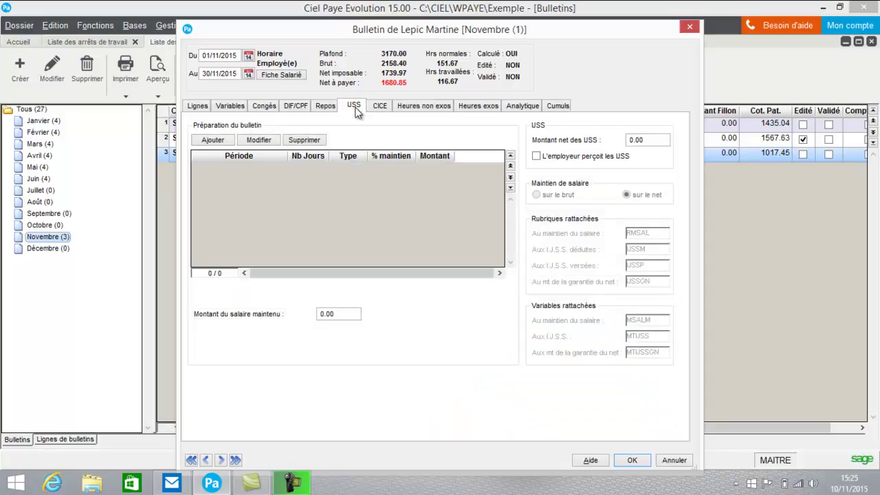
pyautogui.click(219, 141)
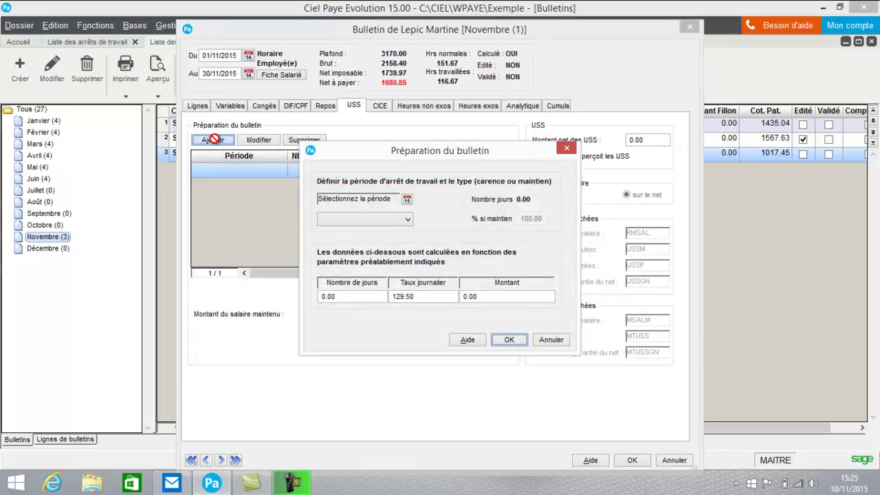
pyautogui.click(350, 220)
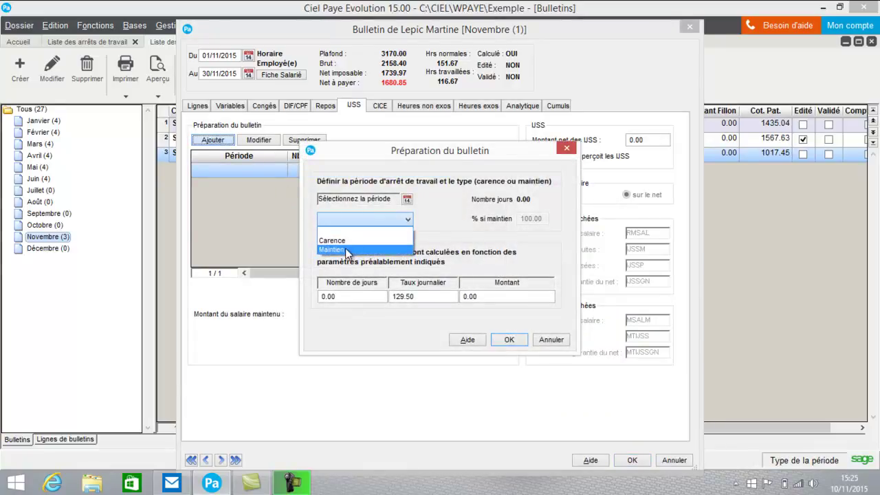
pyautogui.click(345, 248)
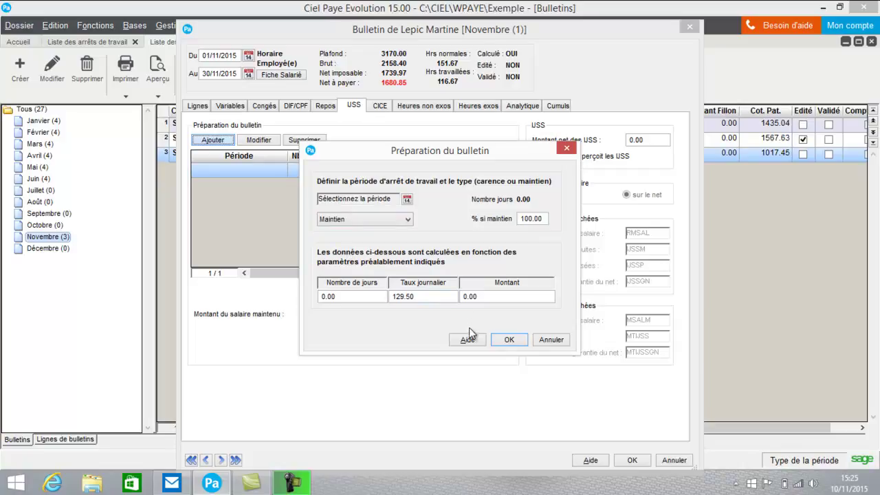
pyautogui.click(523, 218)
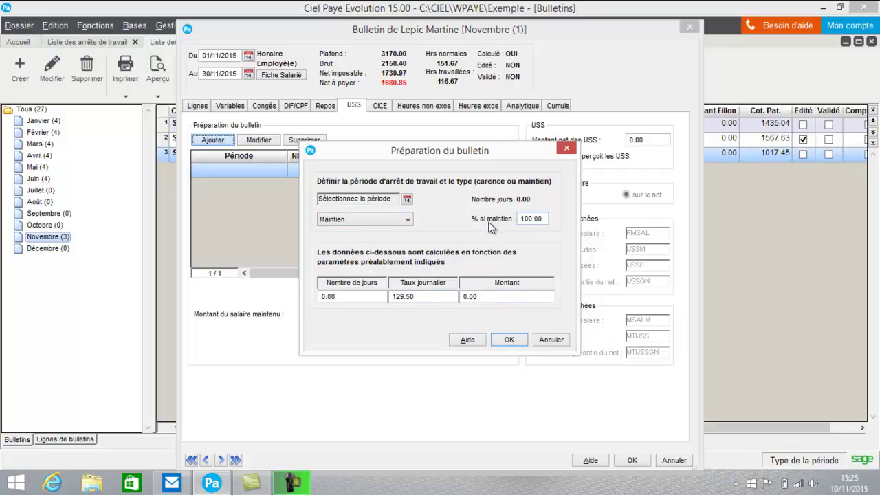
pyautogui.click(510, 339)
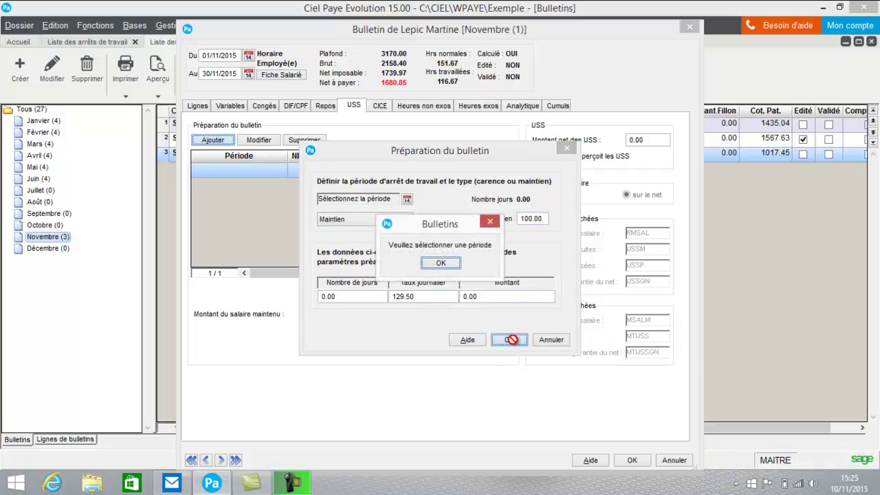
pyautogui.click(441, 264)
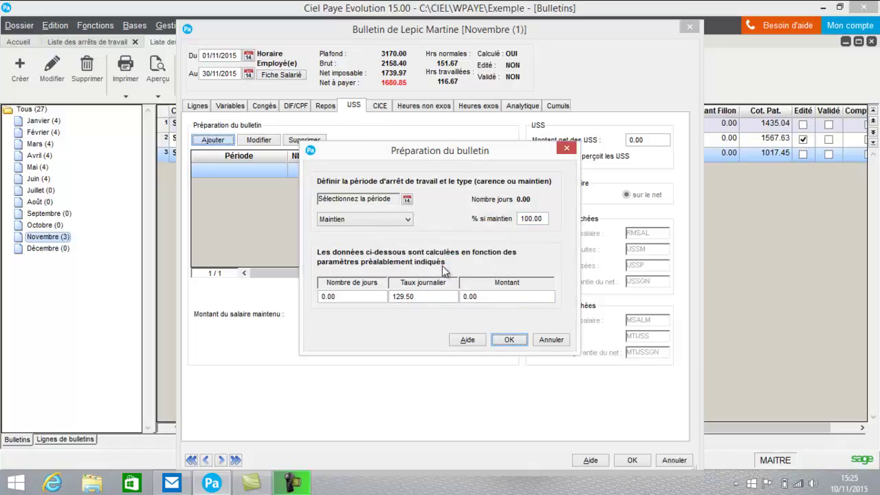
# - Set the maintenance entry's period to 09/11/2015 - 13/11/2015 and save the entry
pyautogui.click(407, 199)
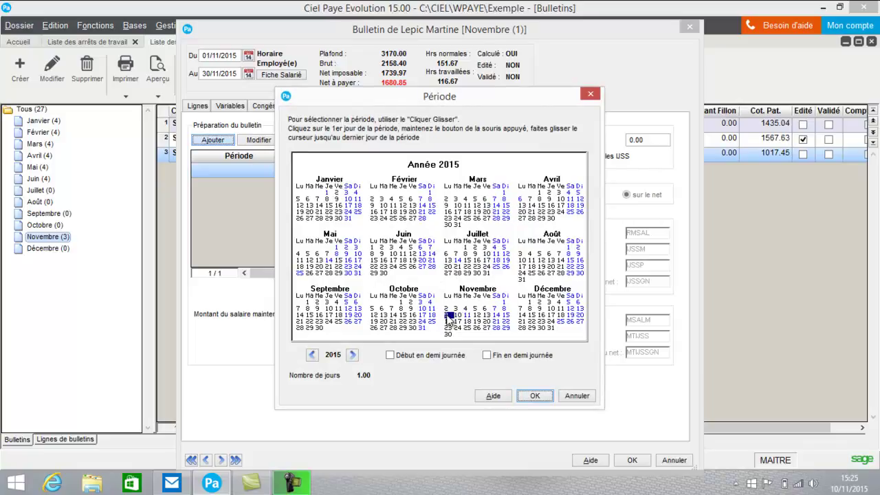
pyautogui.moveTo(447, 315); pyautogui.dragTo(533, 396)
pyautogui.click(534, 396)
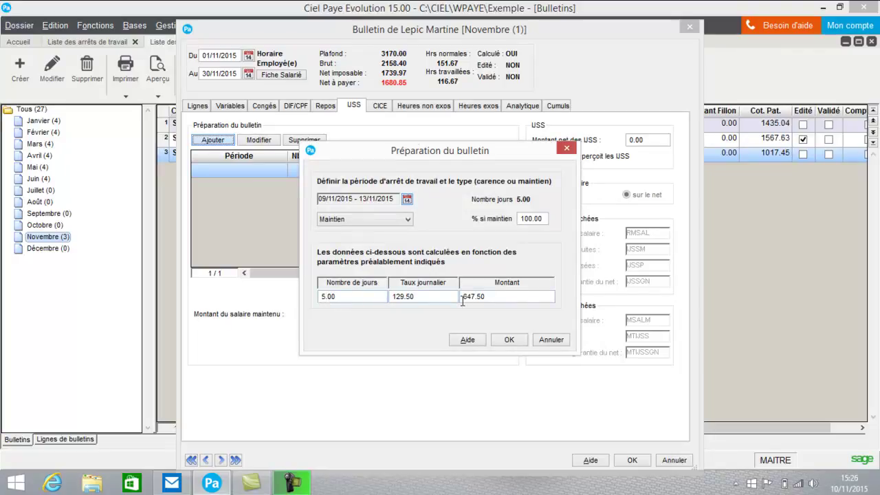
pyautogui.click(509, 341)
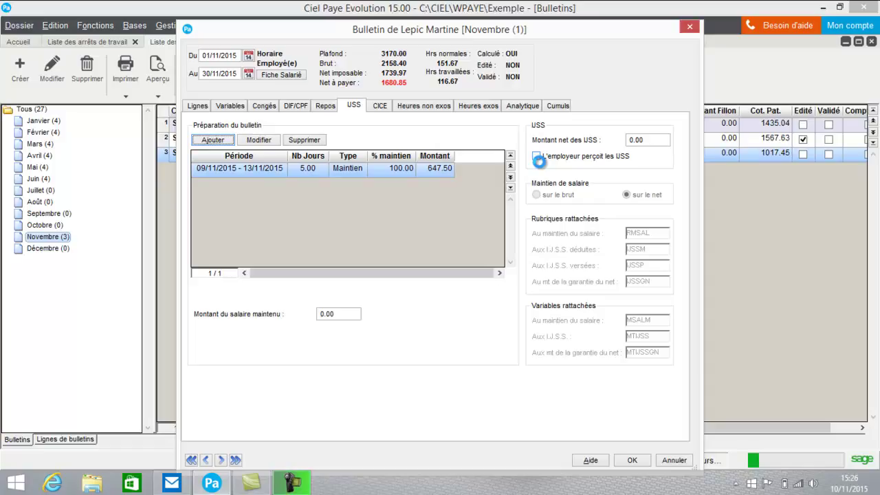
# - Mark the IJSS as received by the employer, check the payslip lines and save the payslip
pyautogui.click(538, 157)
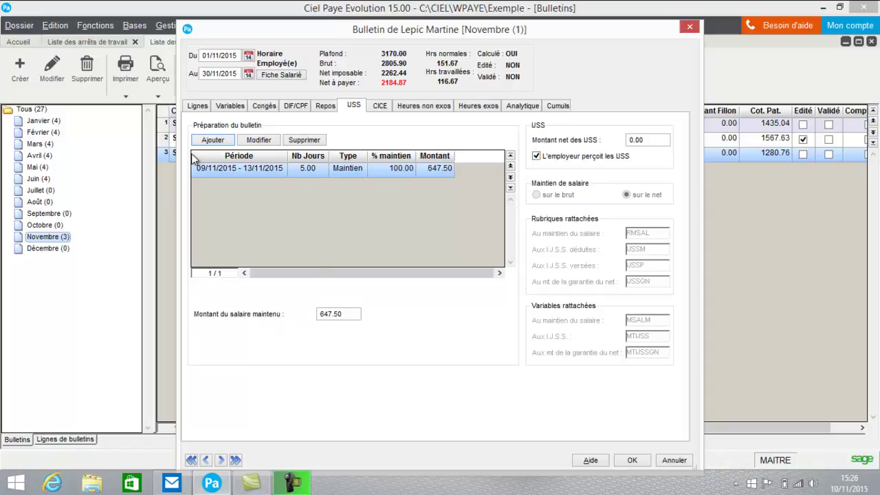
pyautogui.click(199, 107)
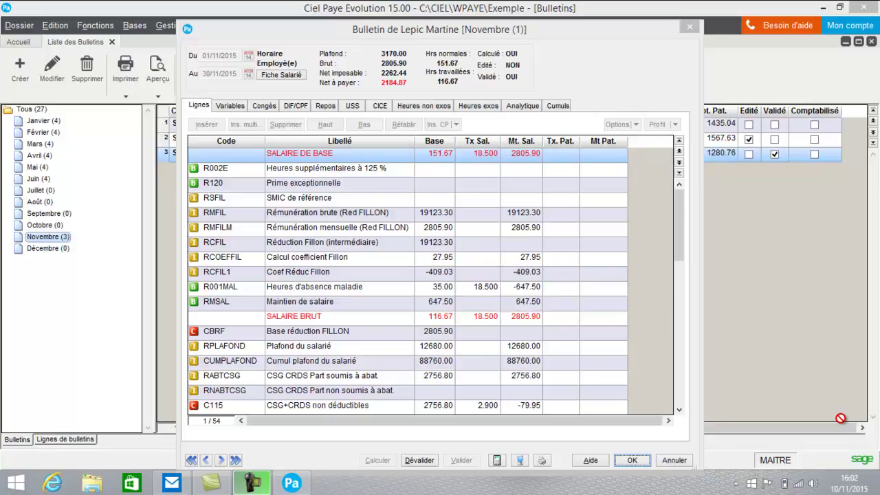
pyautogui.click(628, 458)
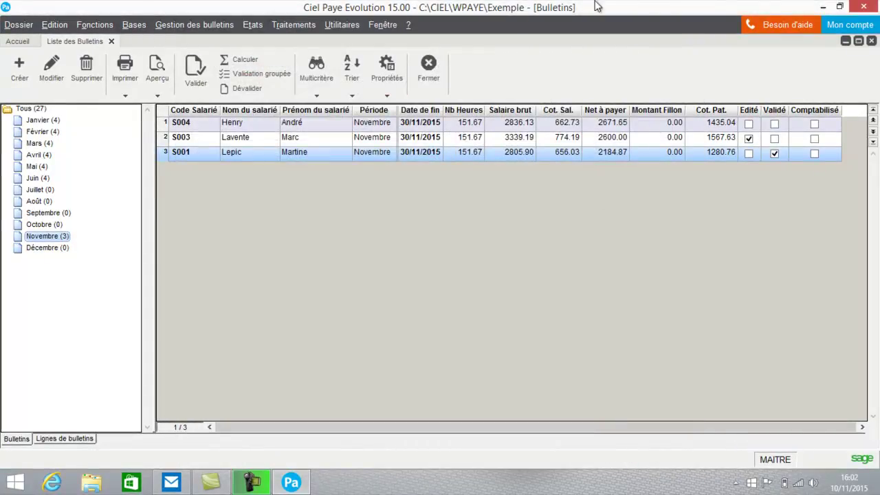
# - Generate the salary attestation (Attestation de salaire) for work stoppage ARR0010 from the list of work stoppages
pyautogui.click(140, 28)
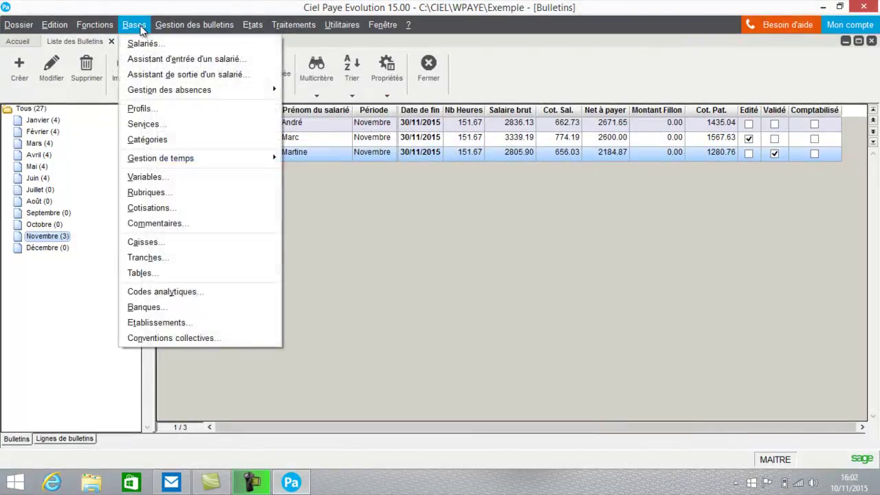
pyautogui.moveTo(143, 90)
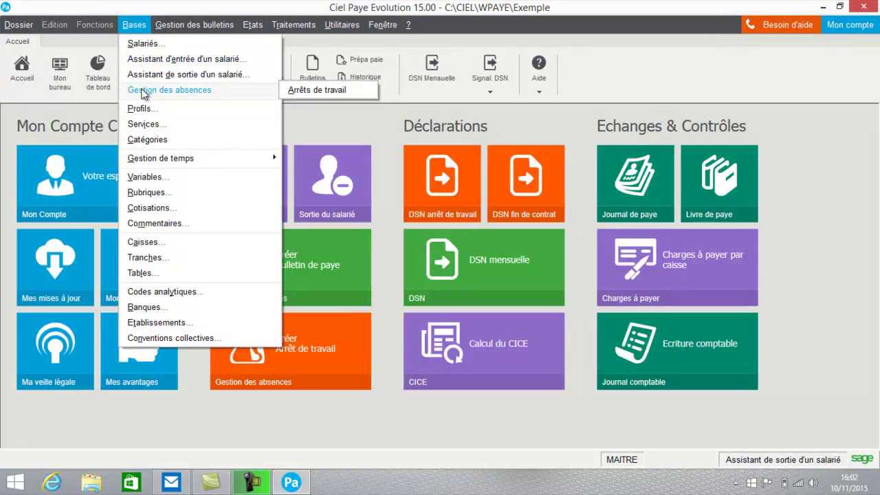
pyautogui.click(337, 94)
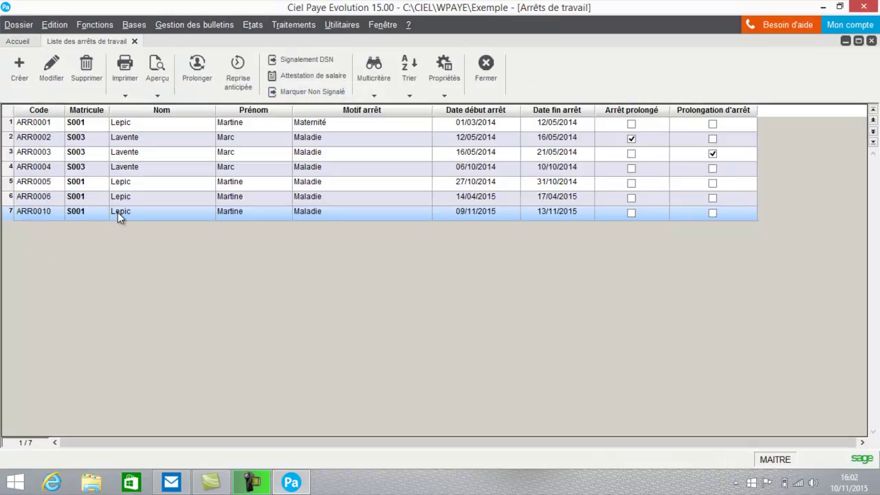
pyautogui.click(302, 72)
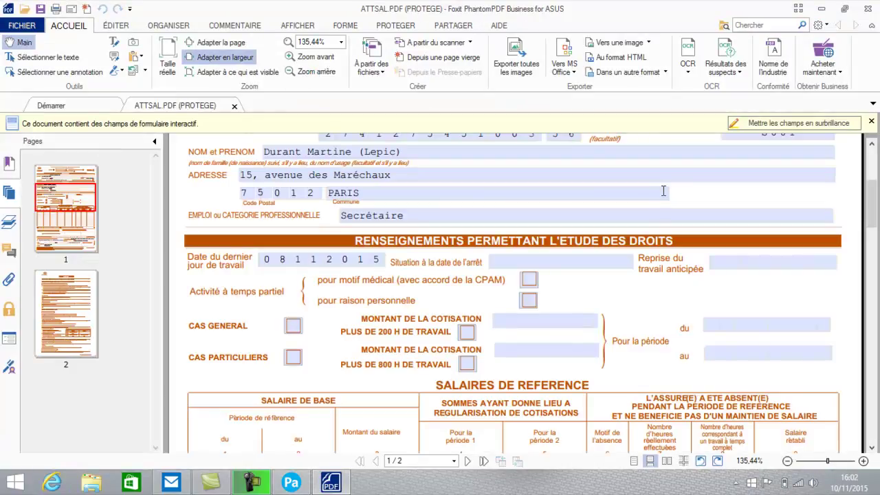
# - Review the attestation PDF's employer, insured person and reference salary sections, and close the document
pyautogui.moveTo(877, 189); pyautogui.dragTo(876, 160)
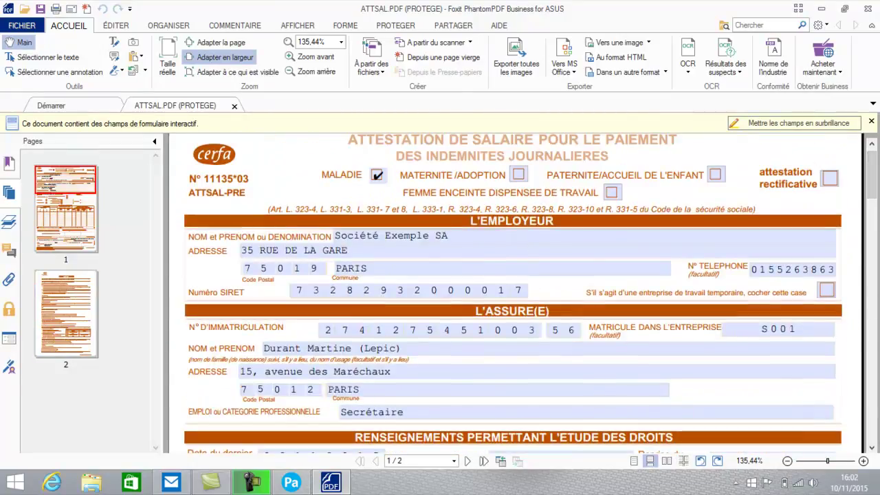
pyautogui.moveTo(876, 175); pyautogui.dragTo(871, 234)
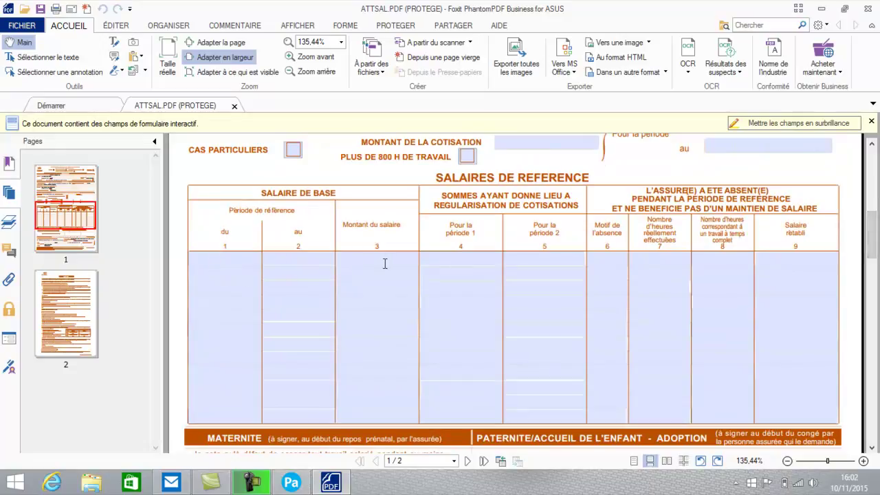
pyautogui.click(237, 260)
pyautogui.click(300, 257)
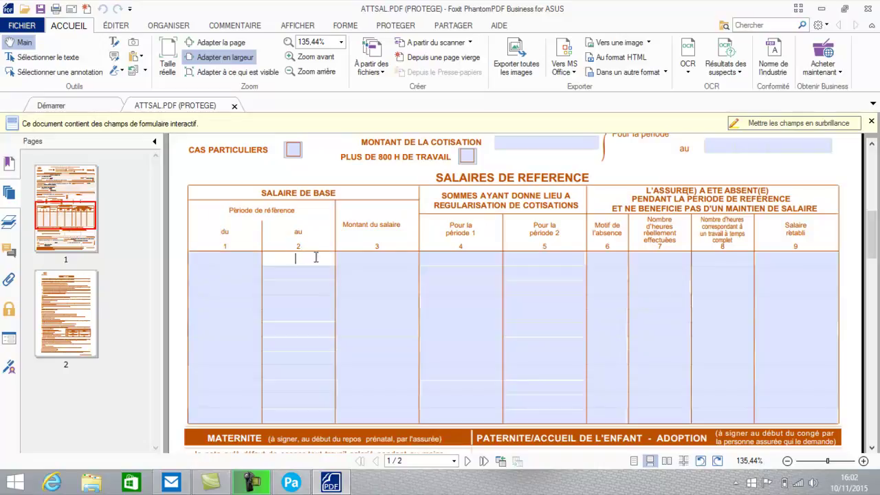
pyautogui.click(406, 258)
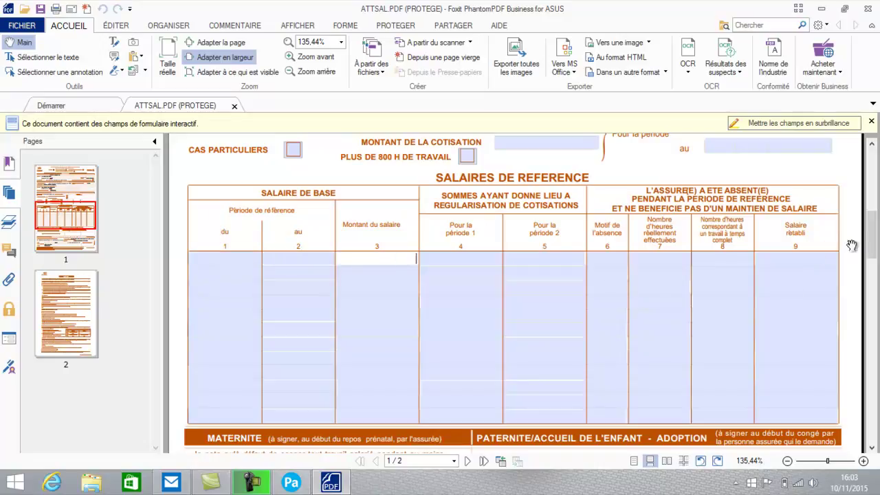
pyautogui.moveTo(874, 238); pyautogui.dragTo(874, 176)
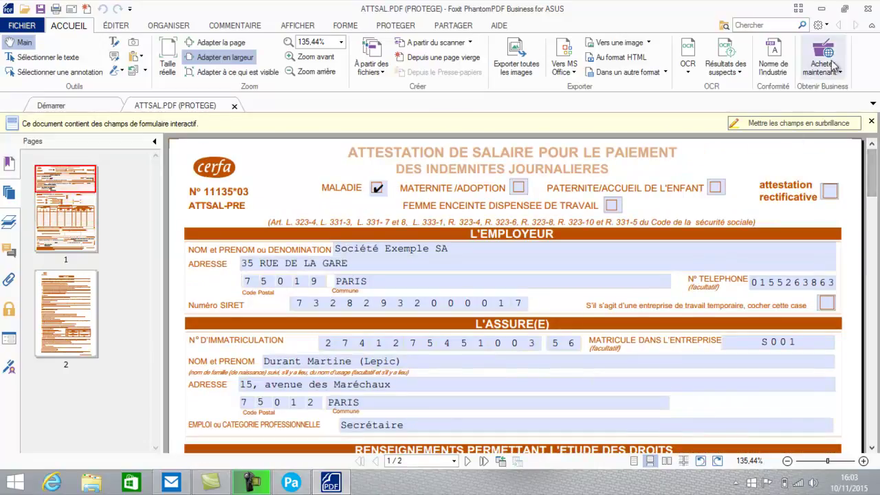
pyautogui.click(870, 8)
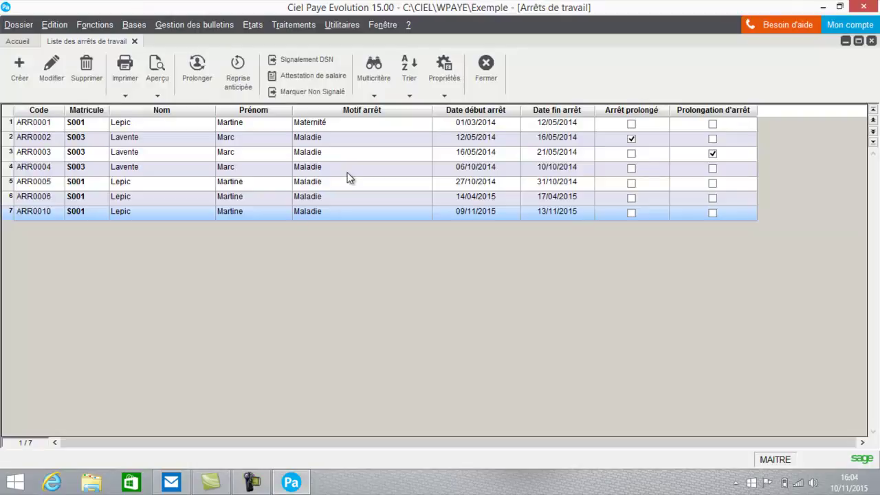